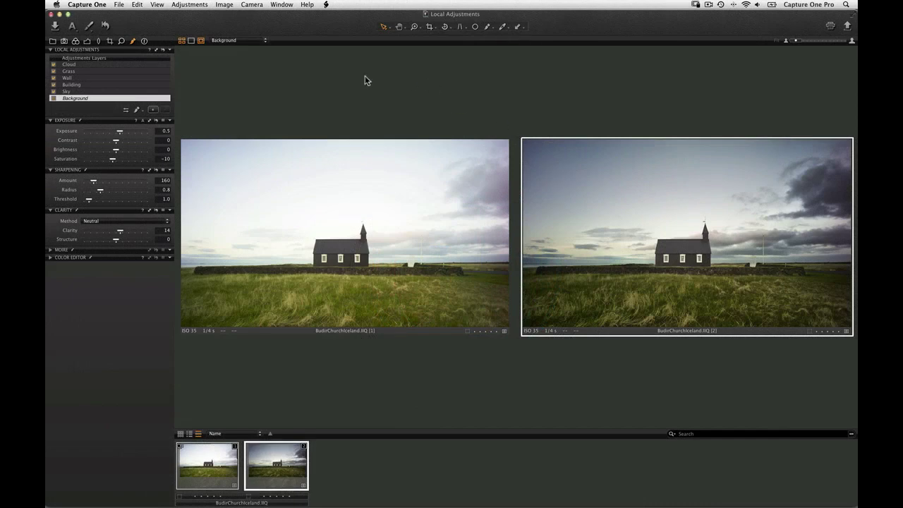
Toggle the Sky, Building, Wall, Grass and Cloud layers off, then back on.
left_click(54, 91)
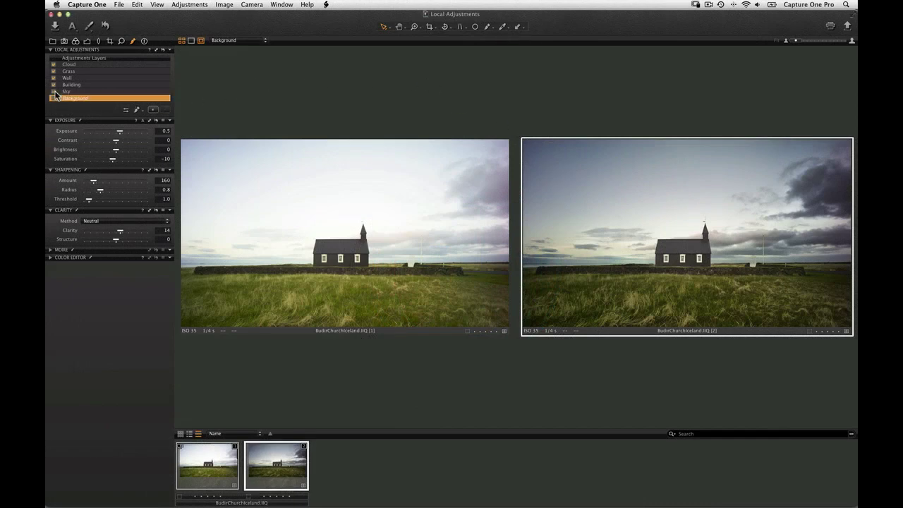
left_click(54, 85)
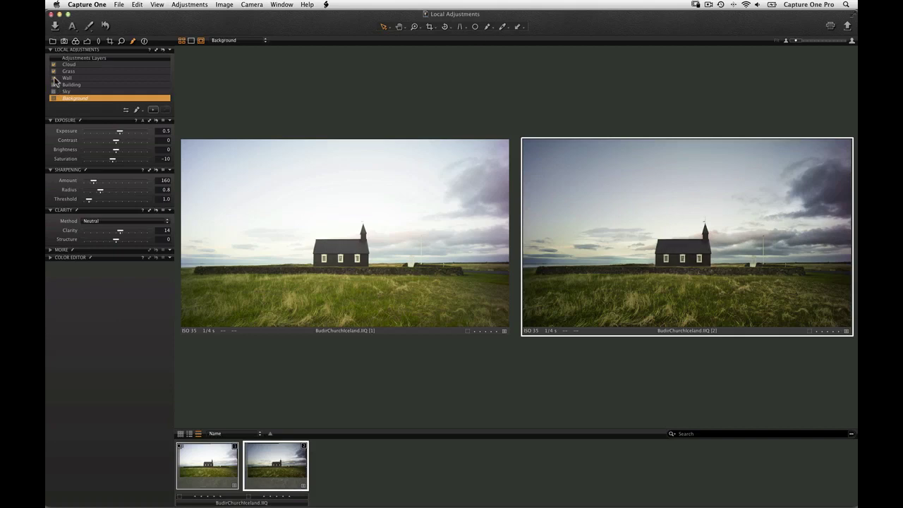
left_click(54, 77)
left_click(53, 71)
left_click(54, 64)
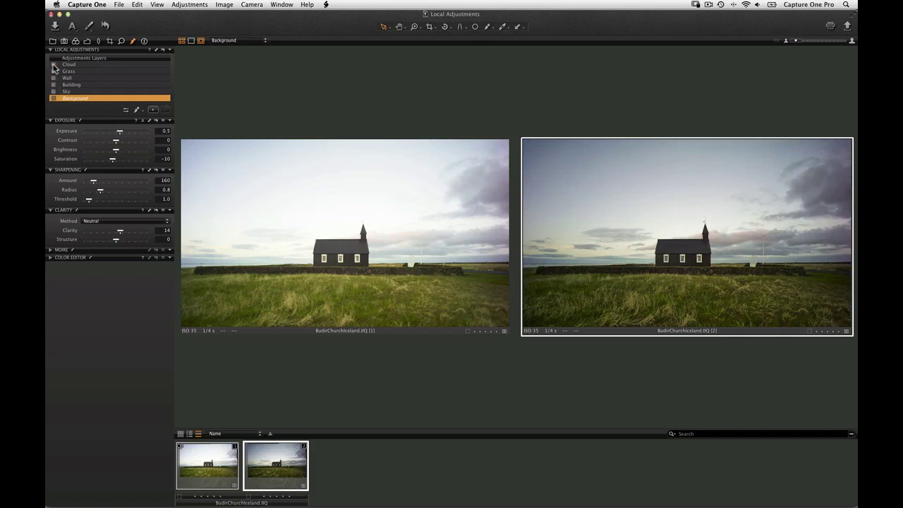
left_click(53, 64)
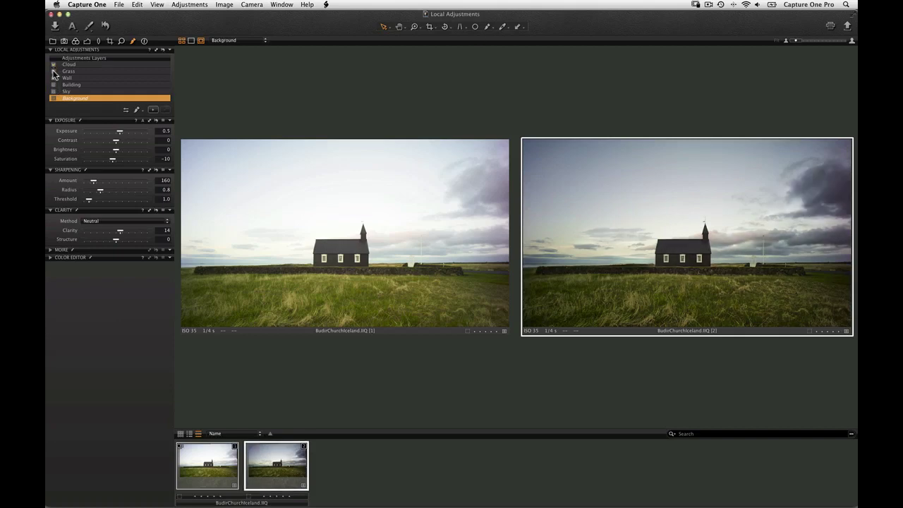
left_click(53, 71)
left_click(53, 77)
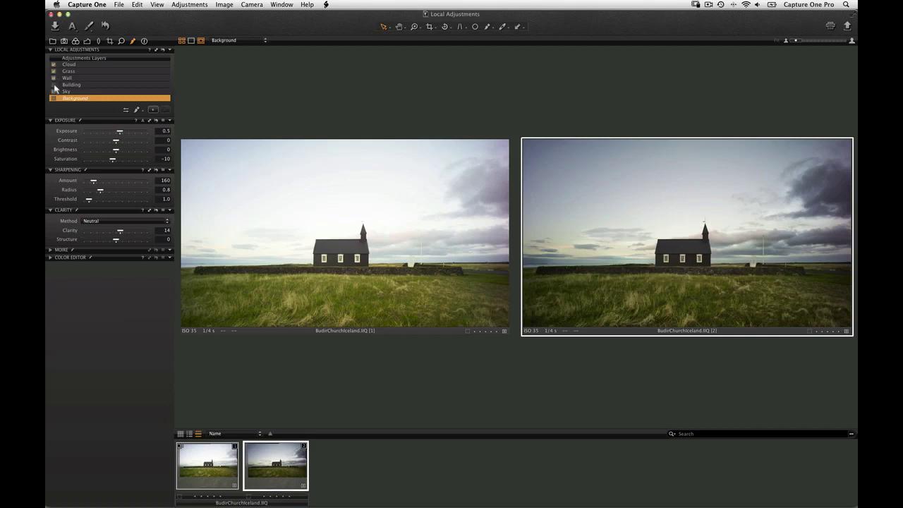
left_click(53, 85)
left_click(53, 91)
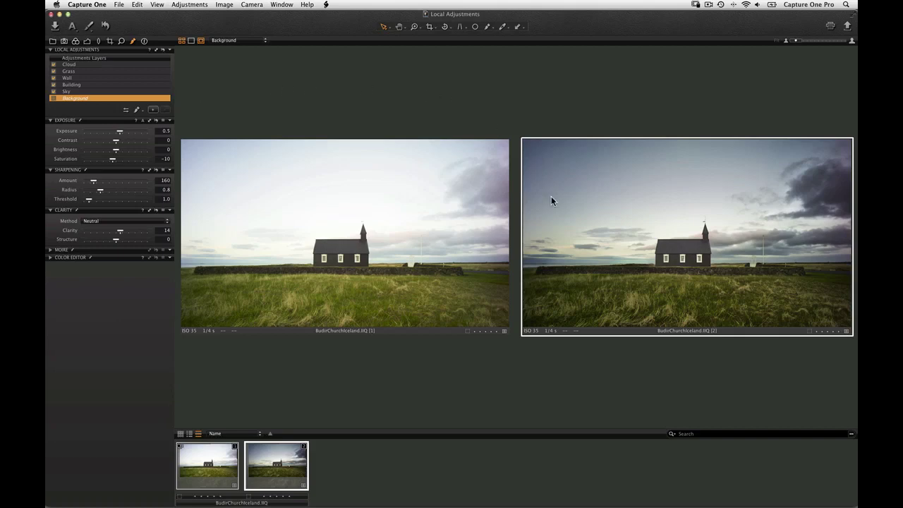
Show only the first church photo and choose the Gradient Mask drawing mode.
key("Left")
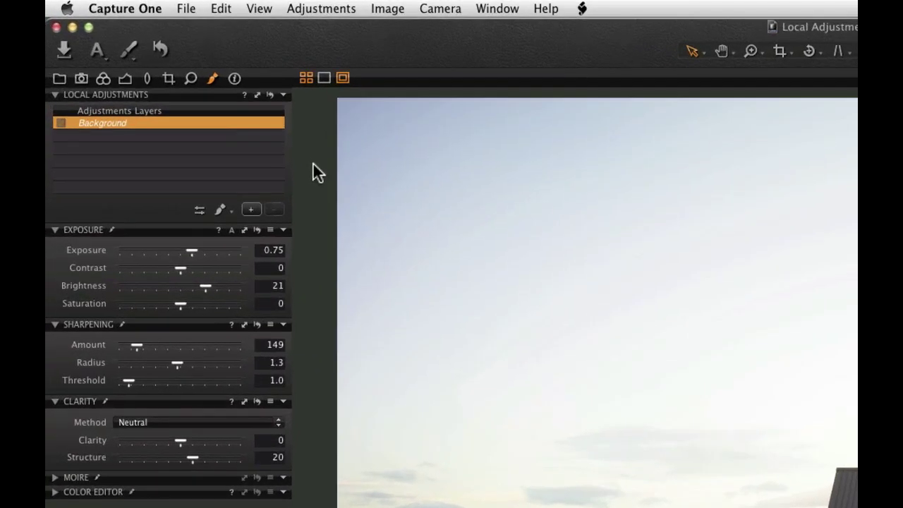
left_click(222, 210)
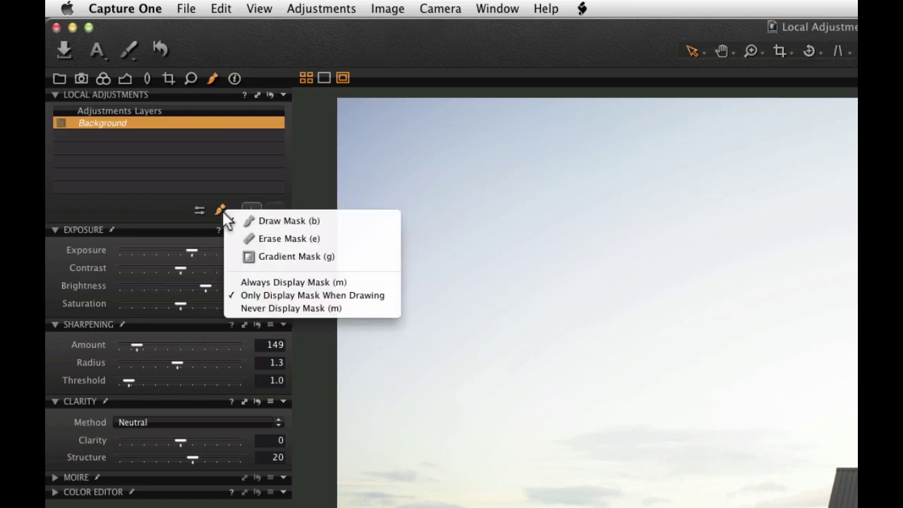
left_click(235, 255)
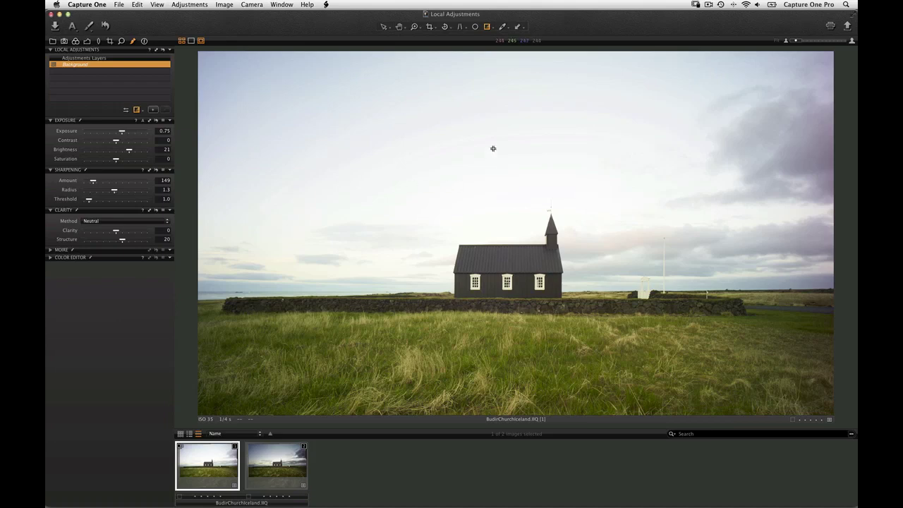
Drag a gradient from the top of the sky down toward the horizon, then hide the mask overlay.
left_click_drag(490, 131, 491, 341)
key("m")
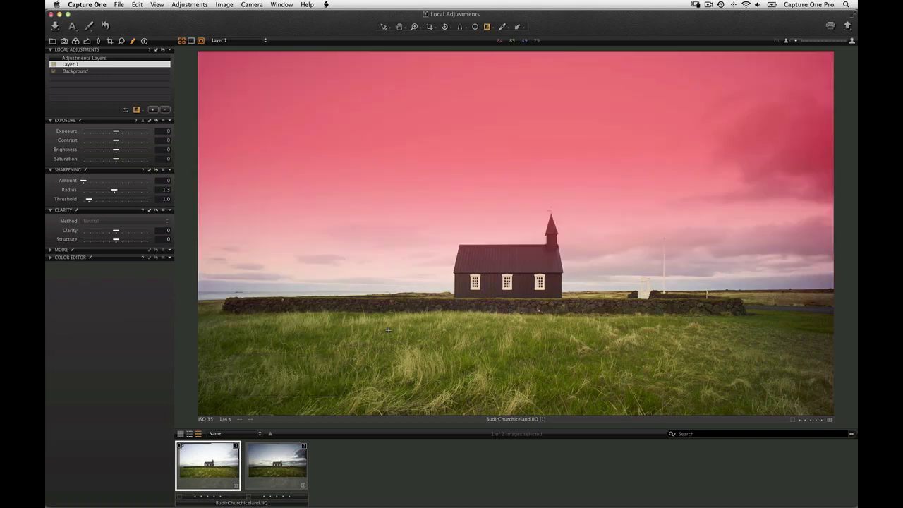
key("m")
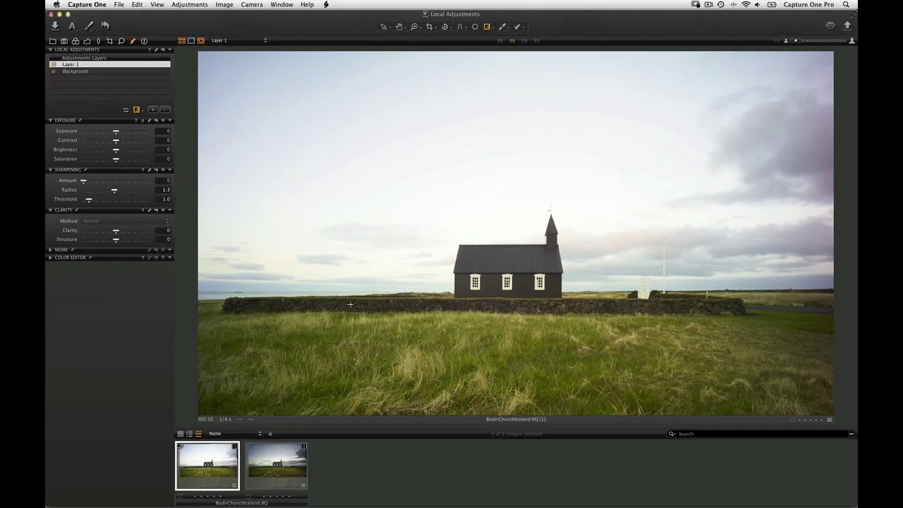
Set Layer 1's Exposure to -1.
left_click_drag(117, 134, 109, 130)
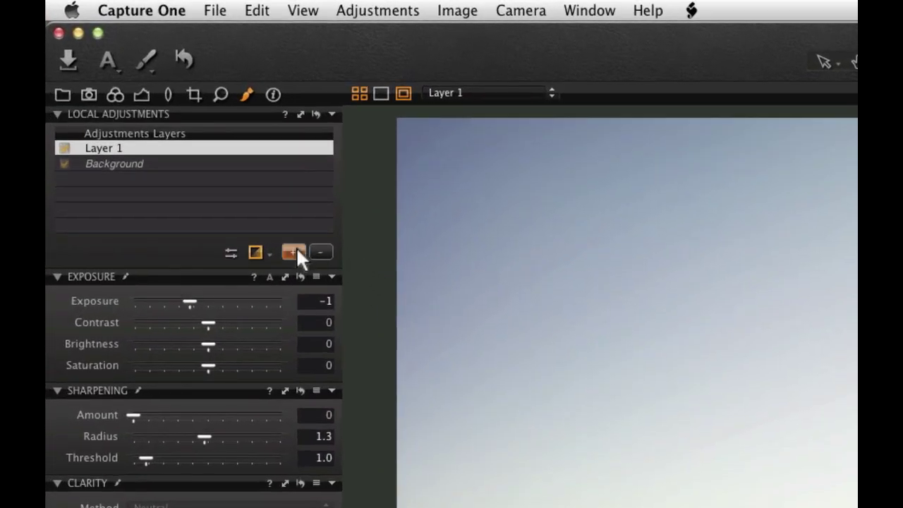
Add a new adjustment layer named 'Grass'.
left_click(294, 251)
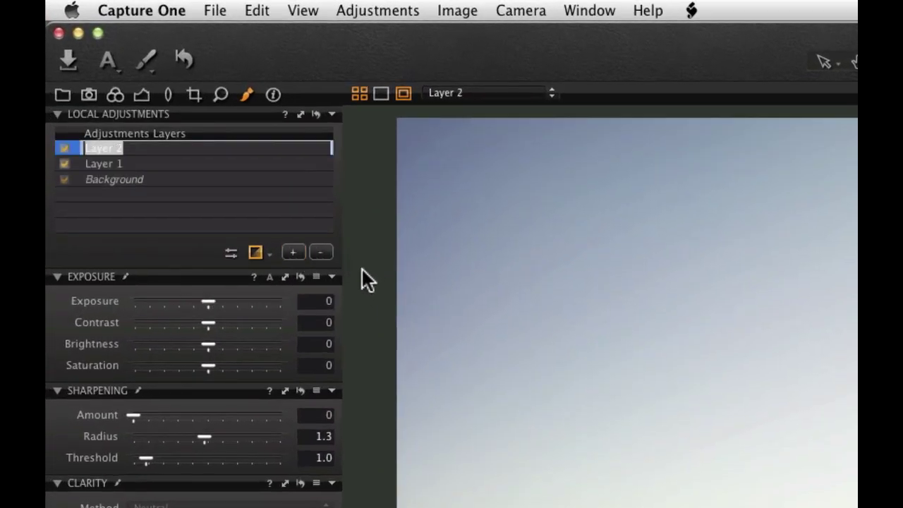
type("Grass")
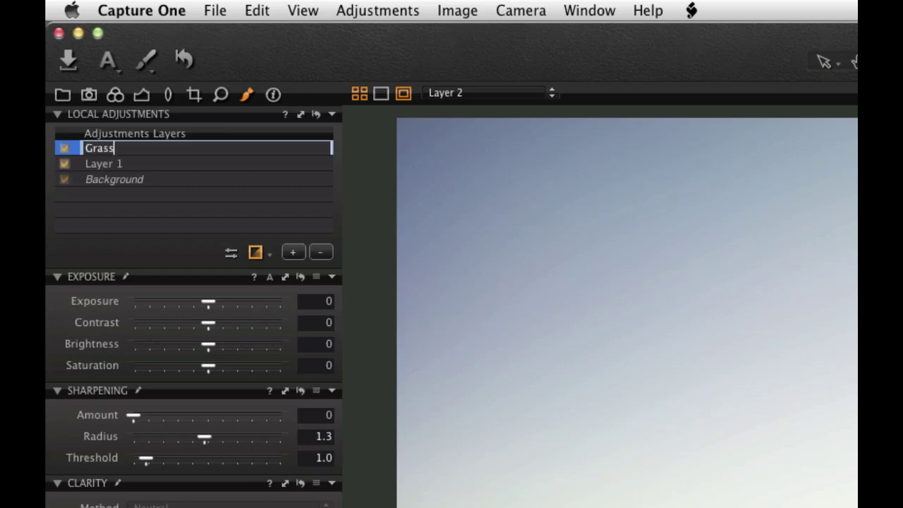
key("Return")
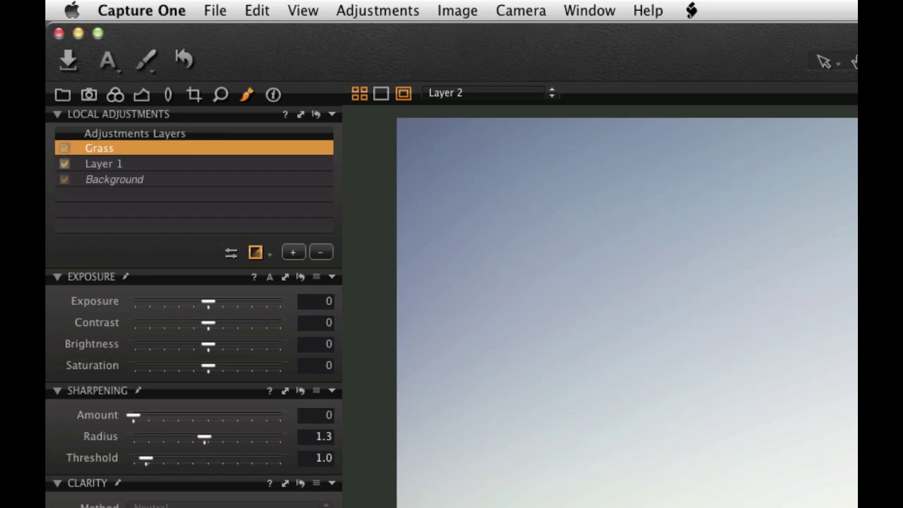
Switch to Draw Mask and enlarge the brush size to about 693.
left_click(257, 252)
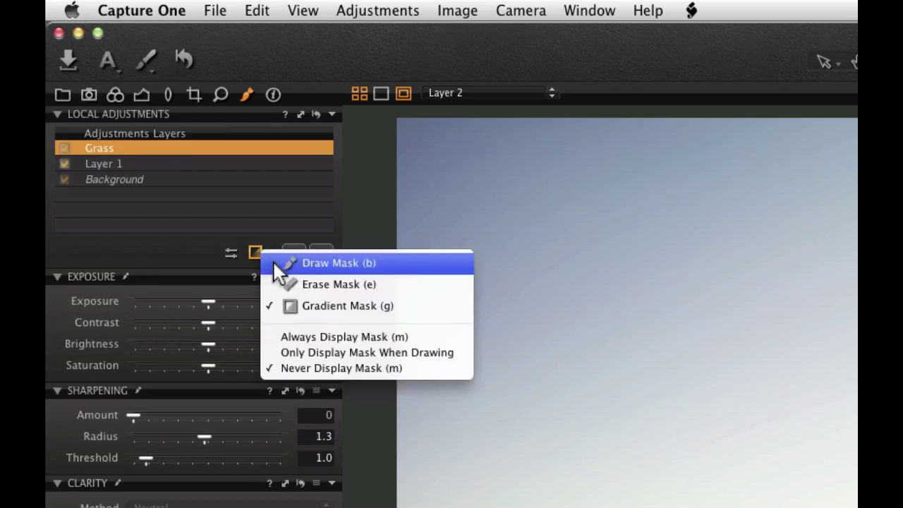
left_click(272, 268)
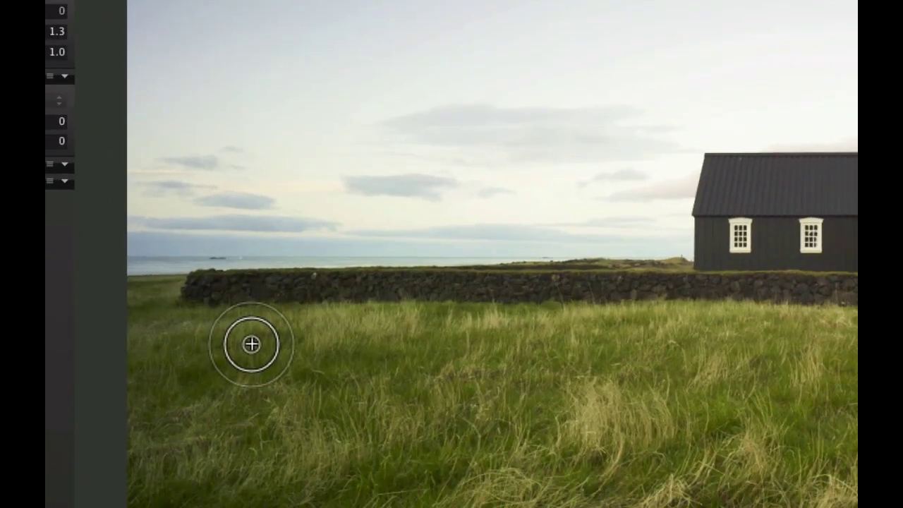
right_click(250, 345)
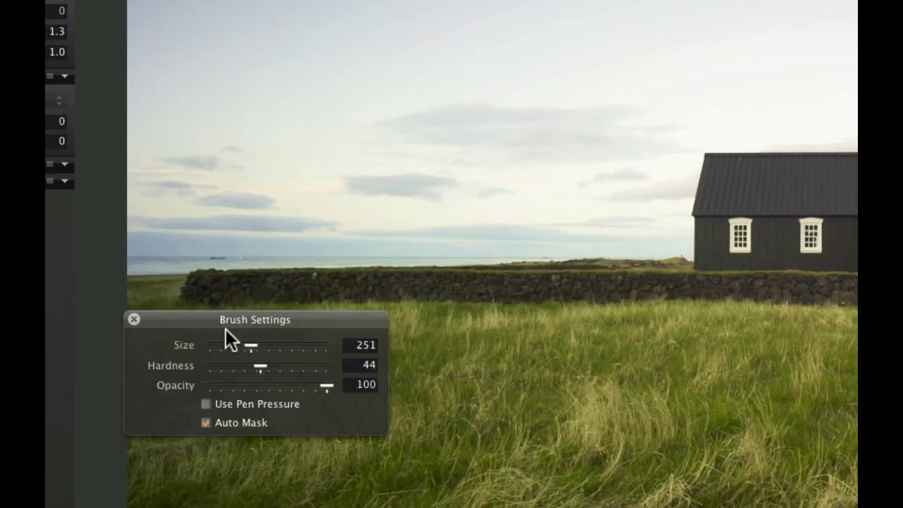
mouse_move(251, 345)
left_mouse_down()
mouse_move(271, 344)
mouse_move(273, 364)
mouse_move(264, 363)
left_mouse_up()
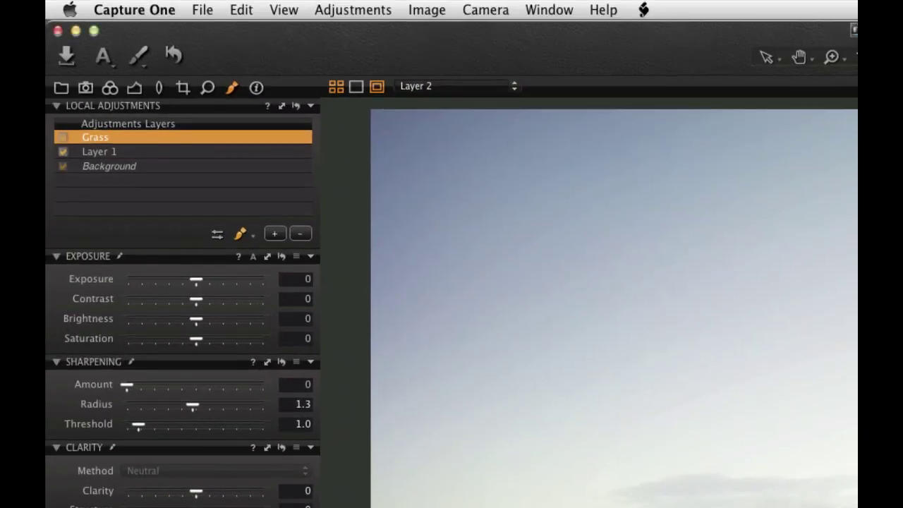
Show the mask only while drawing, then brush the Grass mask across the foreground field.
left_click(246, 235)
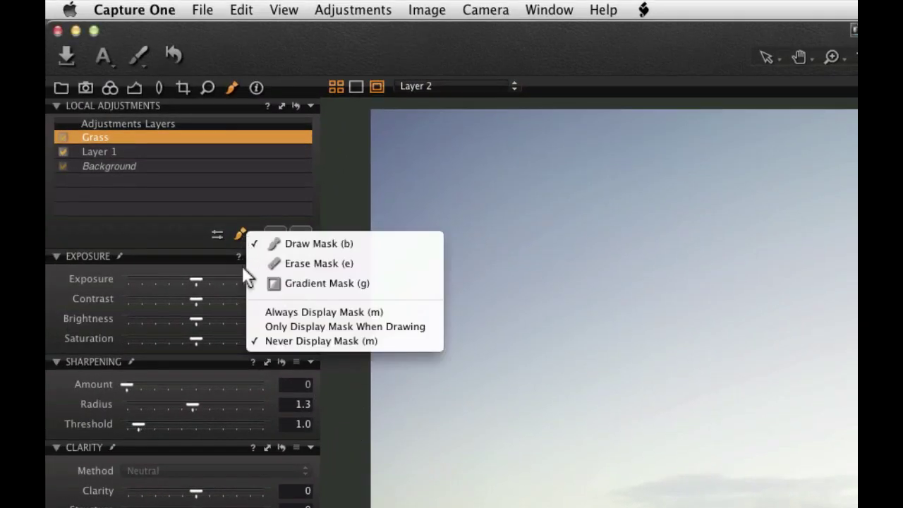
left_click(259, 330)
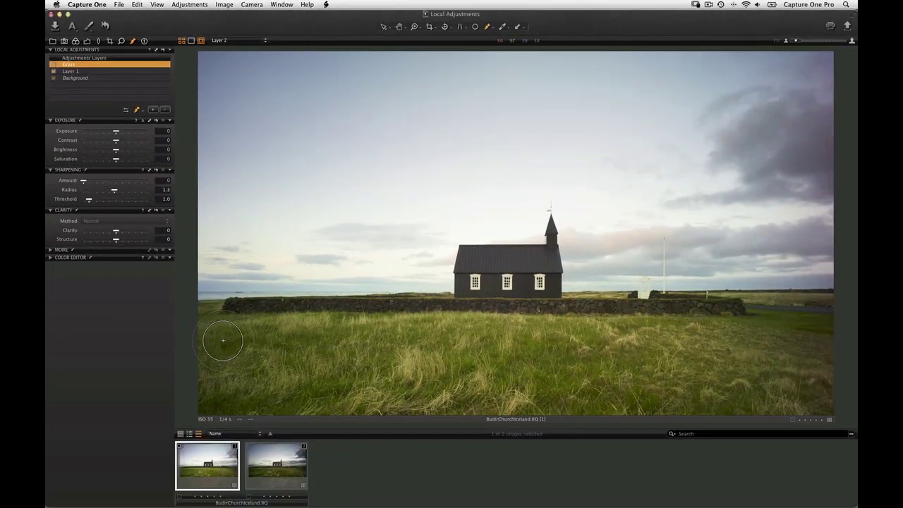
mouse_move(216, 342)
left_mouse_down()
mouse_move(796, 326)
mouse_move(829, 376)
mouse_move(700, 418)
mouse_move(256, 412)
mouse_move(195, 363)
mouse_move(205, 328)
mouse_move(235, 335)
mouse_move(462, 327)
mouse_move(438, 358)
left_mouse_up()
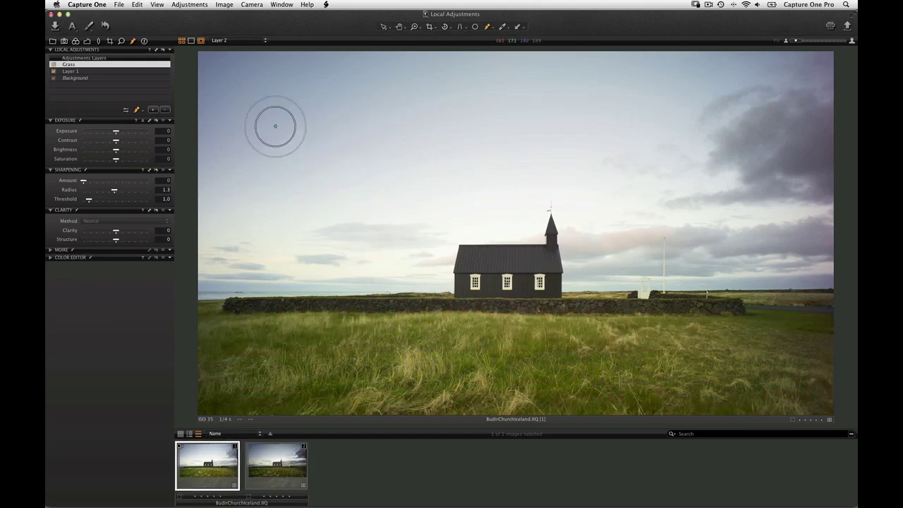
Fill the Grass layer's mask and set Clarity to 41 and Structure to 19.
left_click(169, 49)
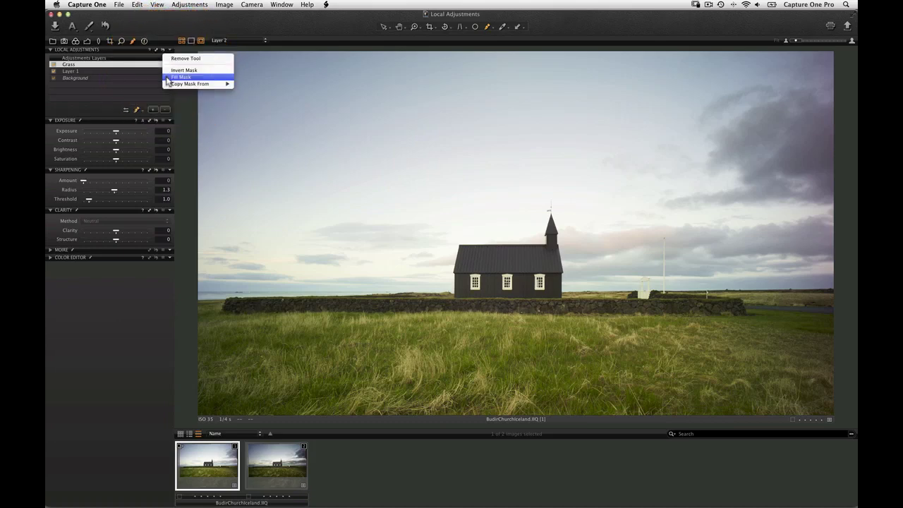
left_click(176, 76)
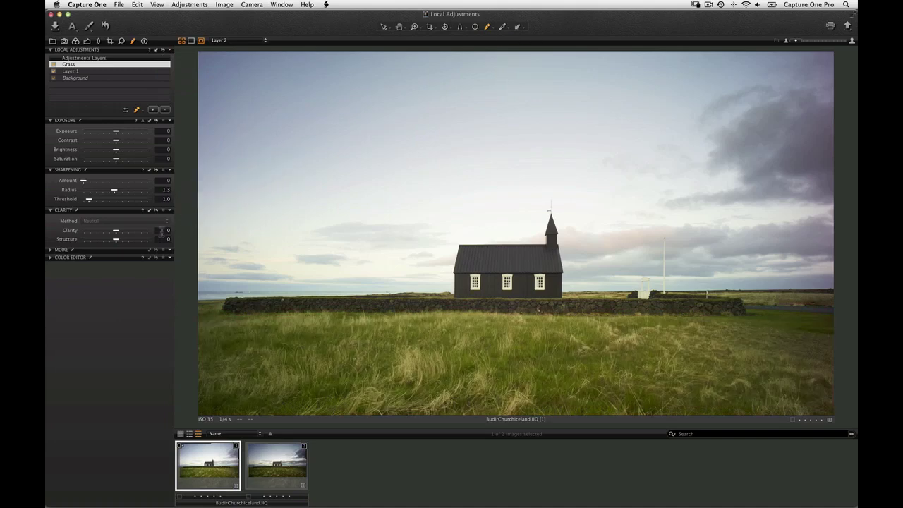
mouse_move(115, 235)
left_mouse_down()
mouse_move(139, 232)
mouse_move(122, 240)
left_mouse_up()
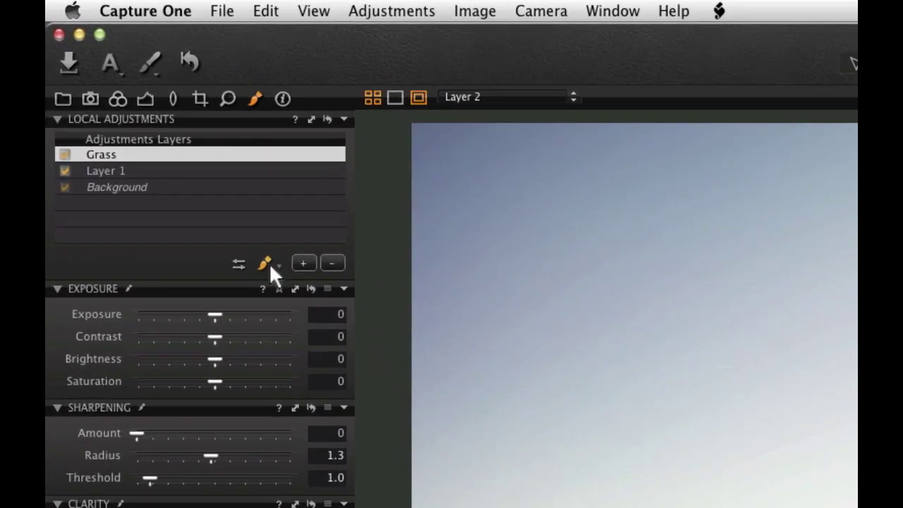
Switch to Erase Mask and brush away the Grass mask along the stone wall.
left_click(138, 109)
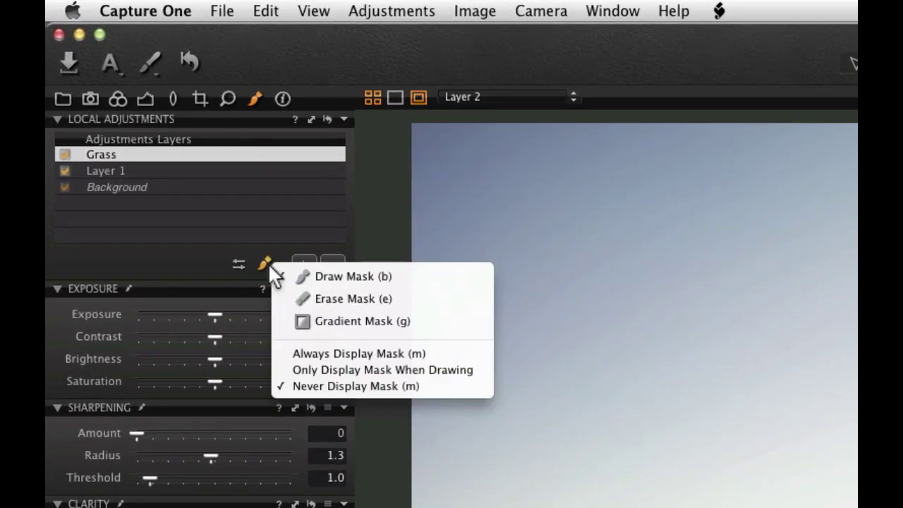
left_click(292, 301)
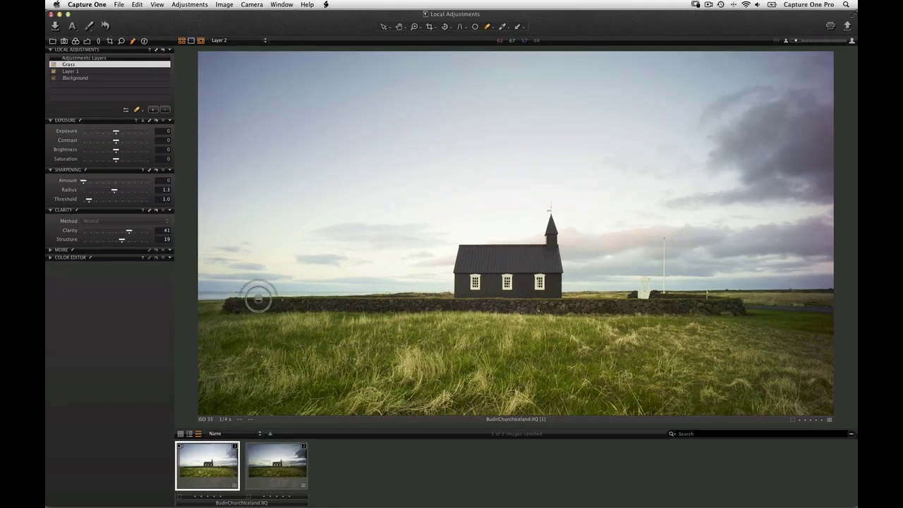
left_click_drag(261, 300, 591, 306)
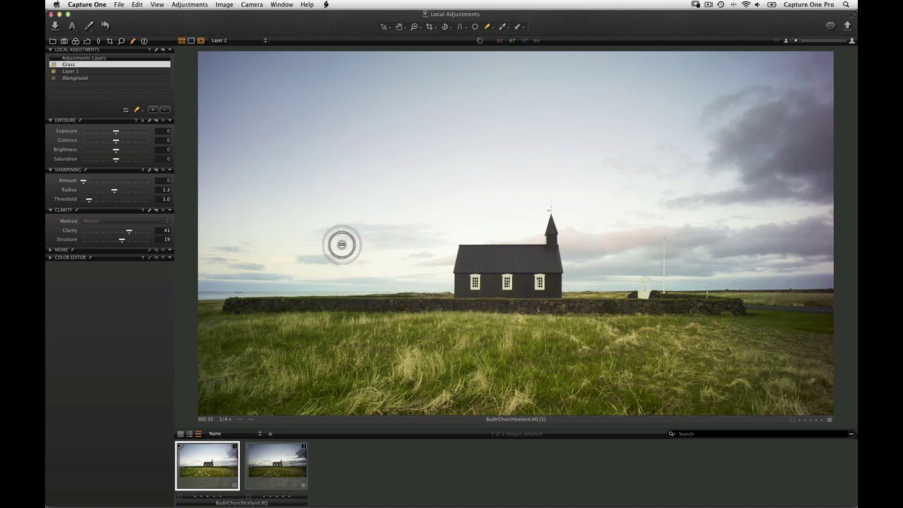